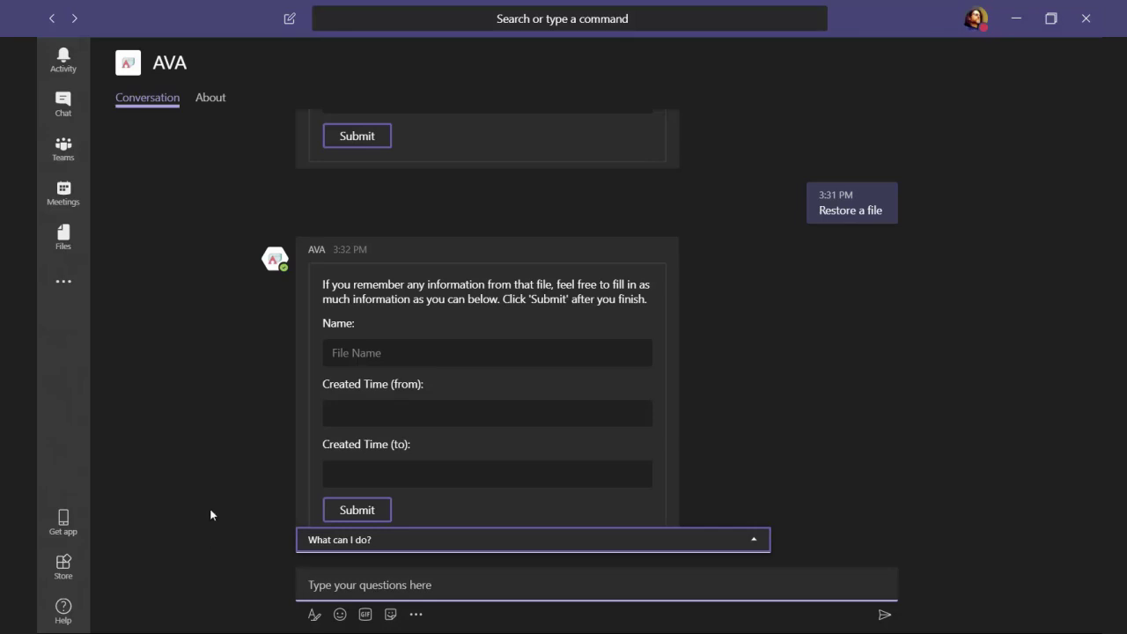
Open the More apps (...) flyout from the left sidebar beside the AVA chat.
{"action": "left_click", "coordinate": [62, 287]}
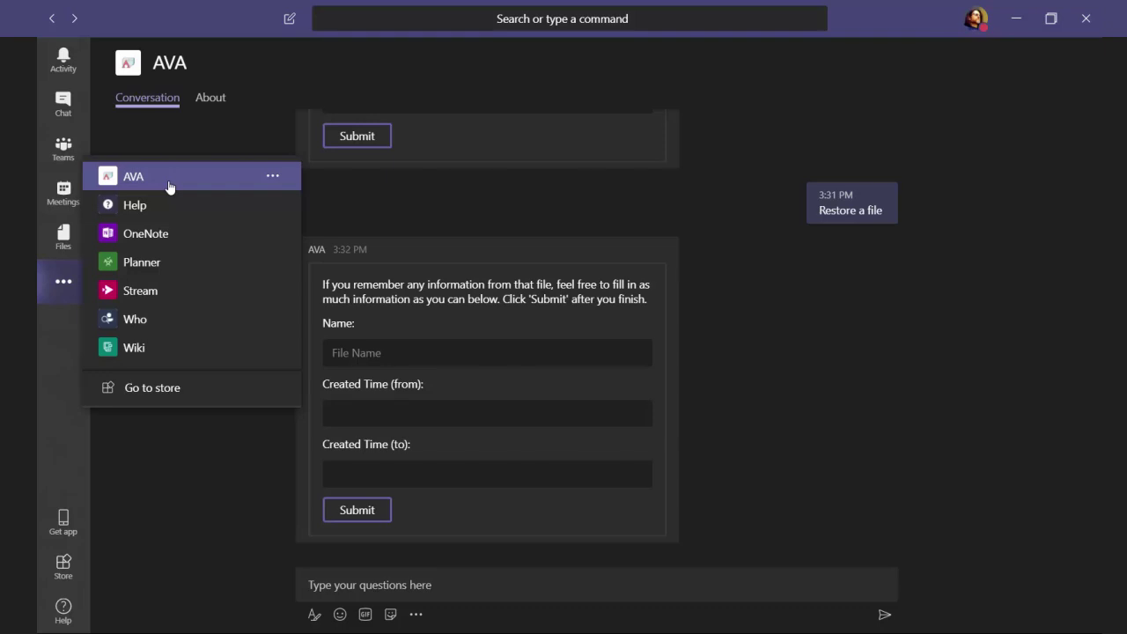
Glance at the recent chats list, then return to the AVA bot conversation.
{"action": "left_click", "coordinate": [63, 104]}
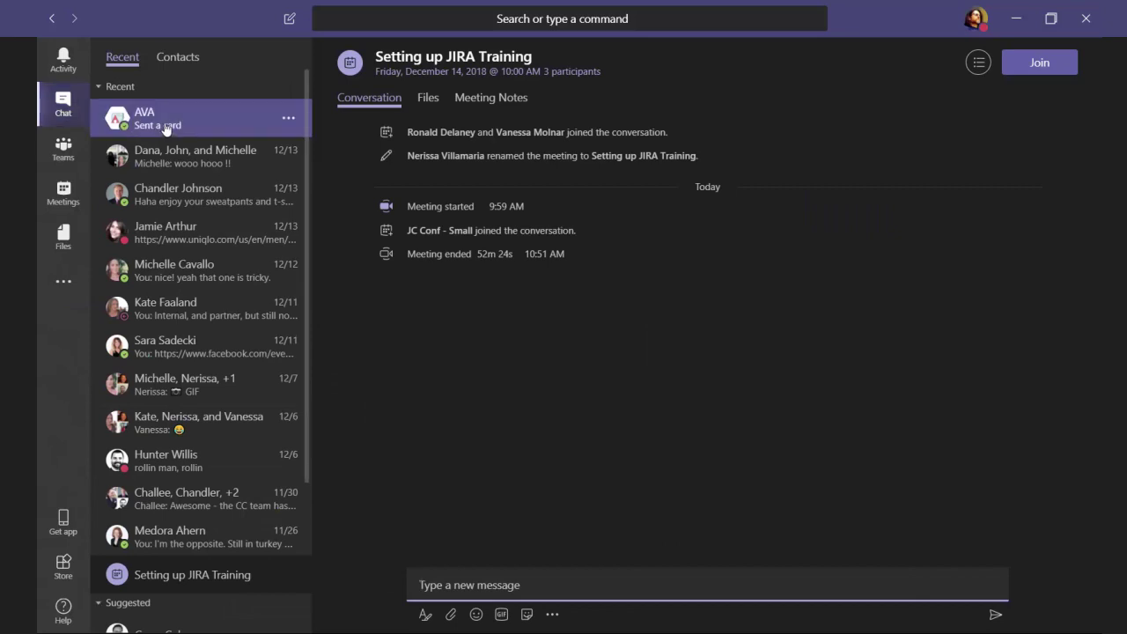
{"action": "left_click", "coordinate": [52, 20]}
{"action": "left_click", "coordinate": [470, 587]}
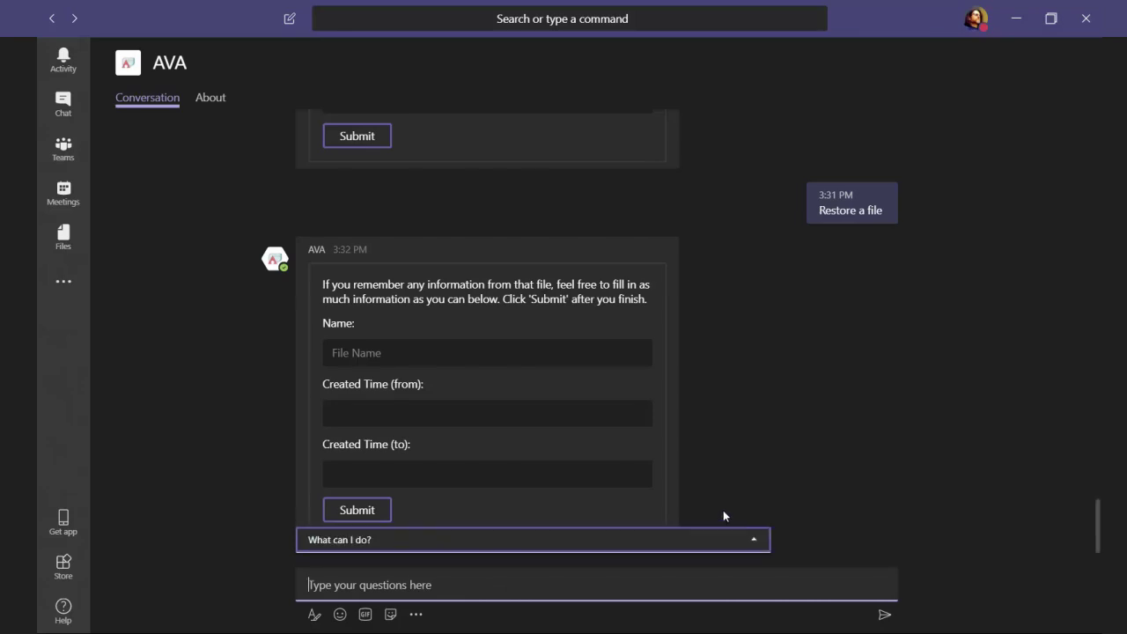
Send 'restore a file' to AVA and start filling its new file-search form.
{"action": "type", "text": "restore a"}
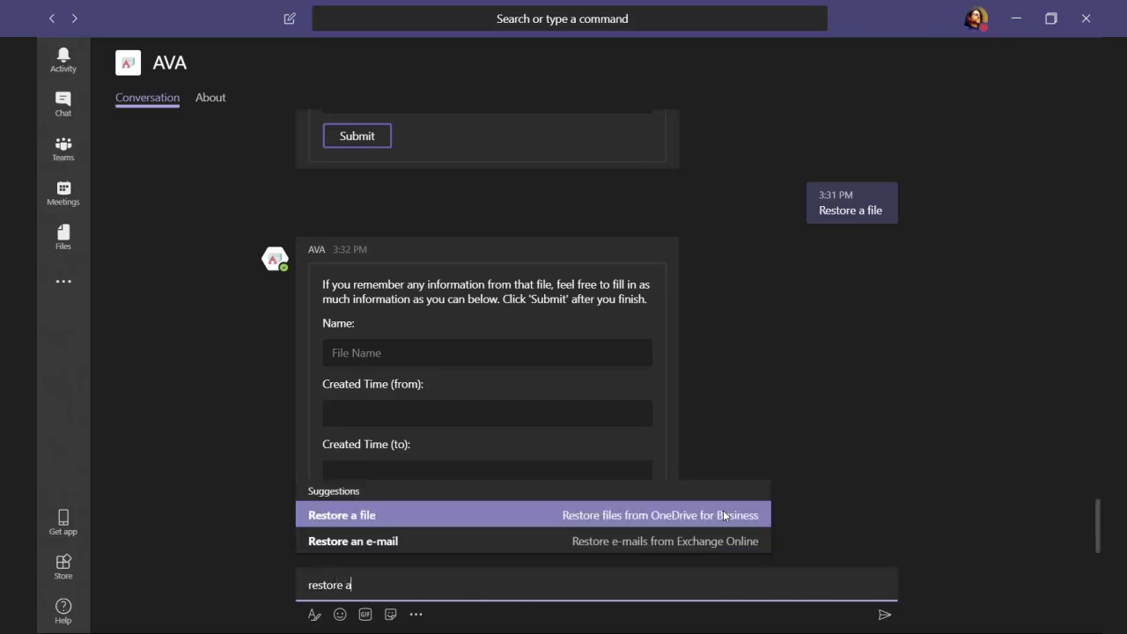
{"action": "type", "text": " file"}
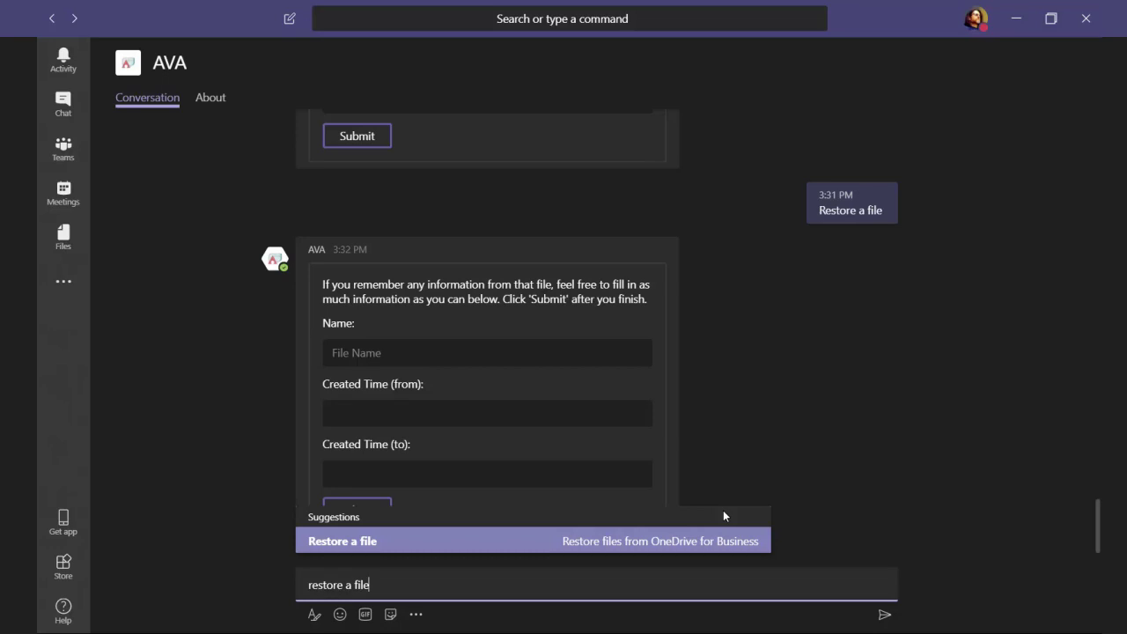
{"action": "key", "text": "Return"}
{"action": "key", "text": "Return"}
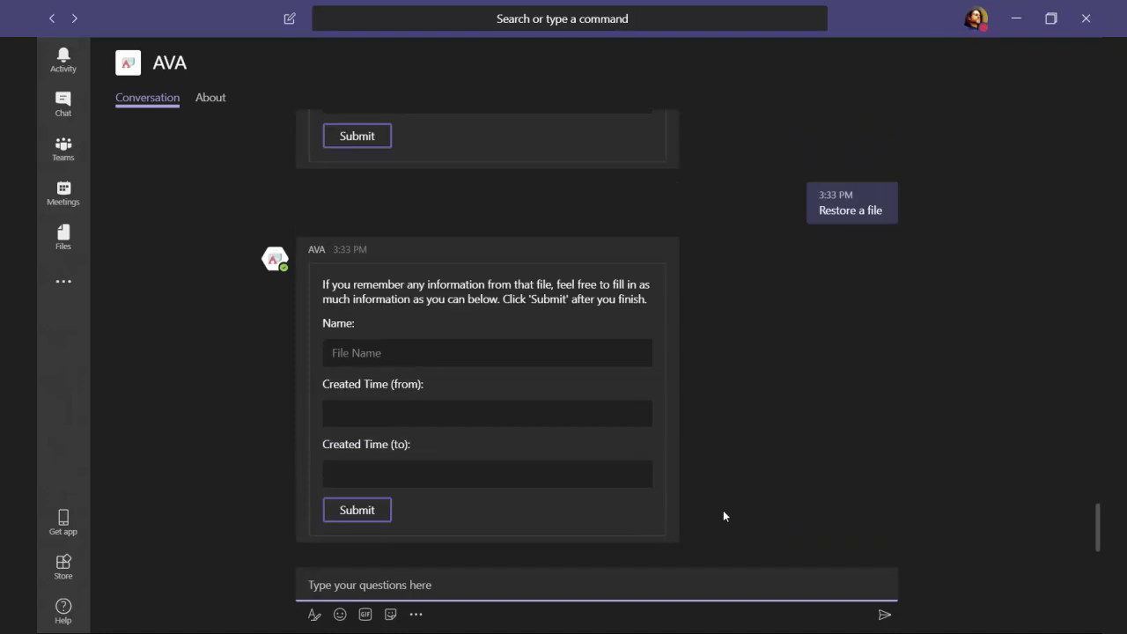
{"action": "mouse_move", "coordinate": [449, 332]}
{"action": "left_click", "coordinate": [454, 353]}
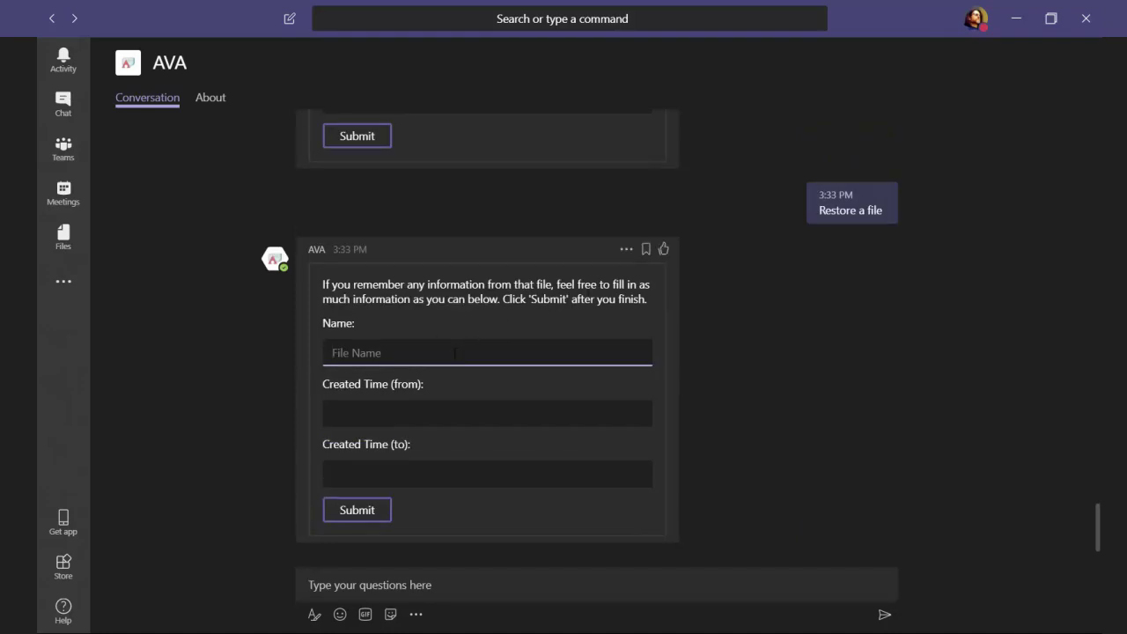
Submit a file search for 'intern training' in AVA's form.
{"action": "type", "text": "intern"}
{"action": "type", "text": " training"}
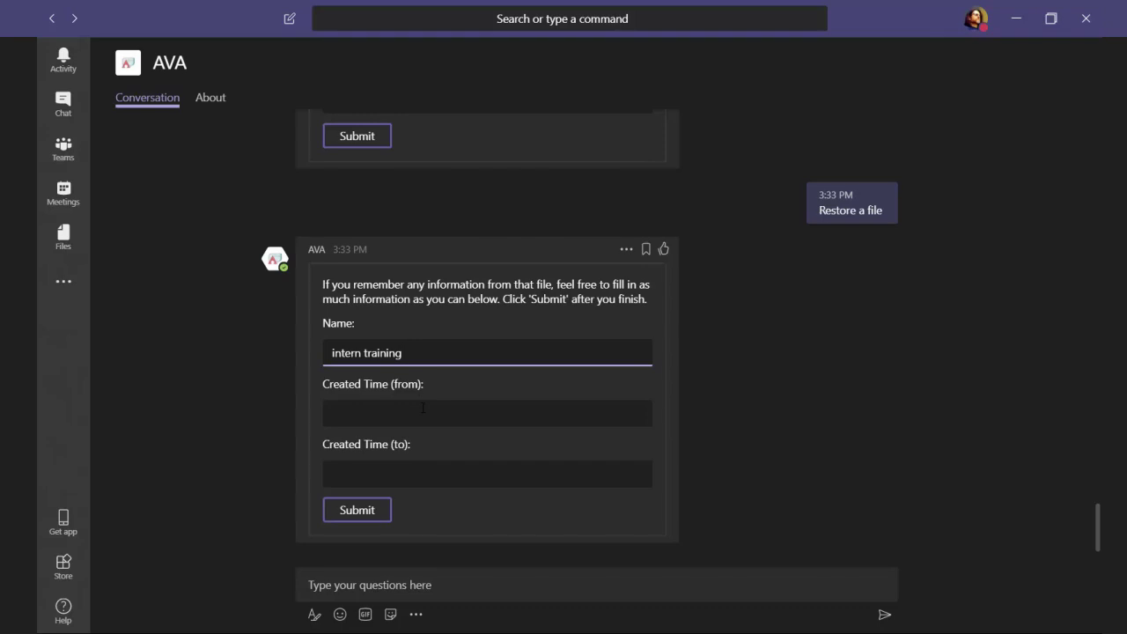
{"action": "left_click", "coordinate": [368, 516]}
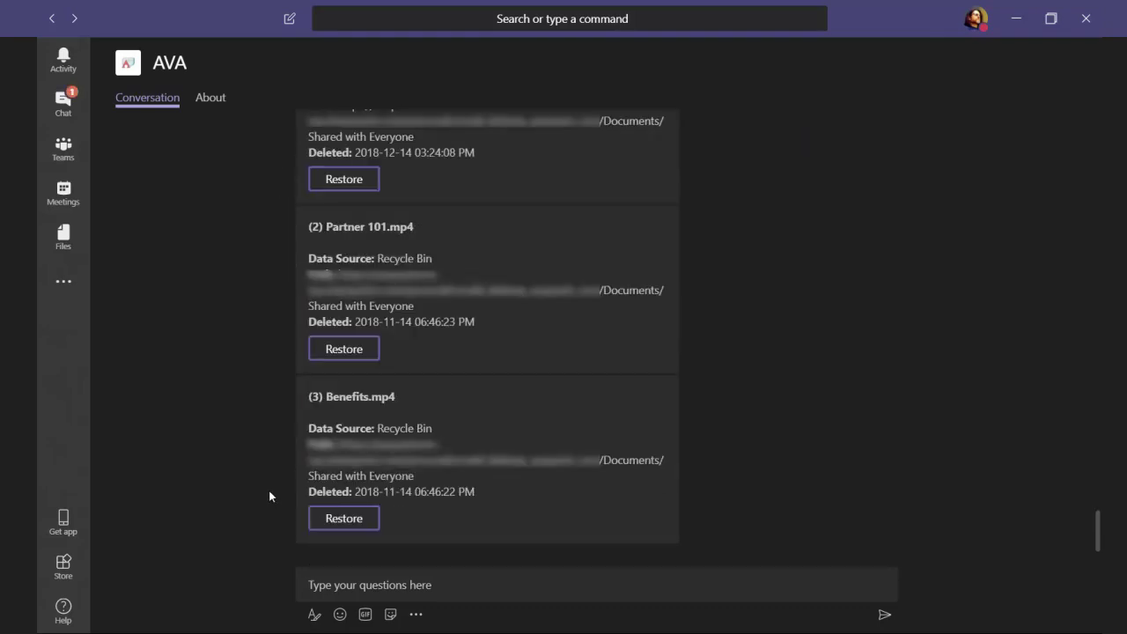
{"action": "scroll", "coordinate": [268, 491], "scroll_direction": "up", "scroll_amount": 5}
{"action": "scroll", "coordinate": [268, 496], "scroll_direction": "up", "scroll_amount": 5}
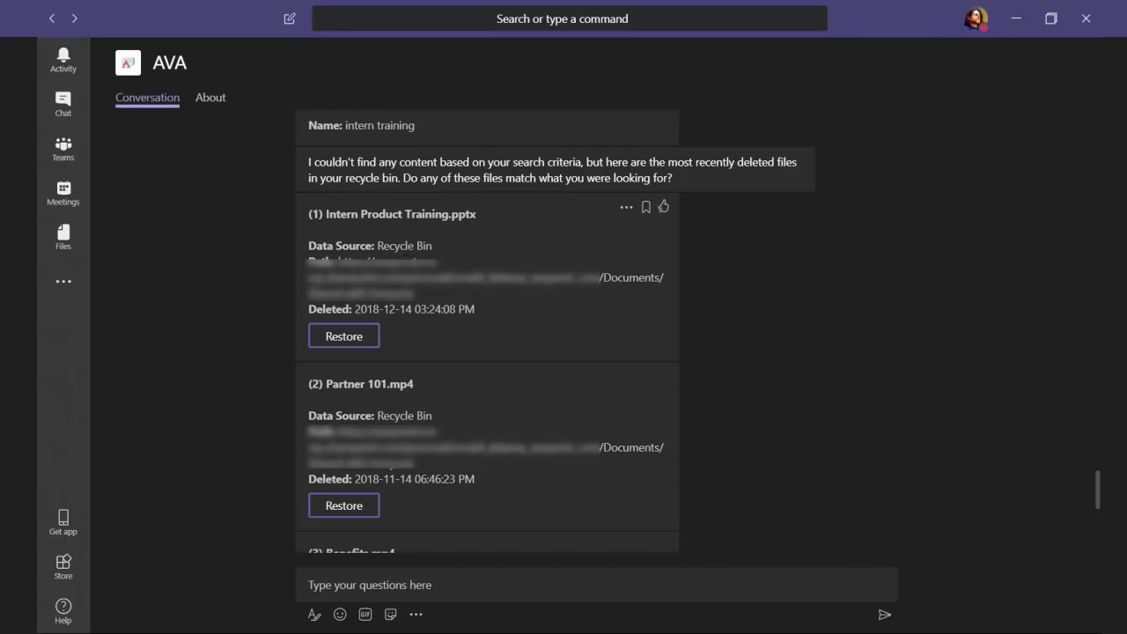
{"action": "scroll", "coordinate": [282, 357], "scroll_direction": "down", "scroll_amount": 2}
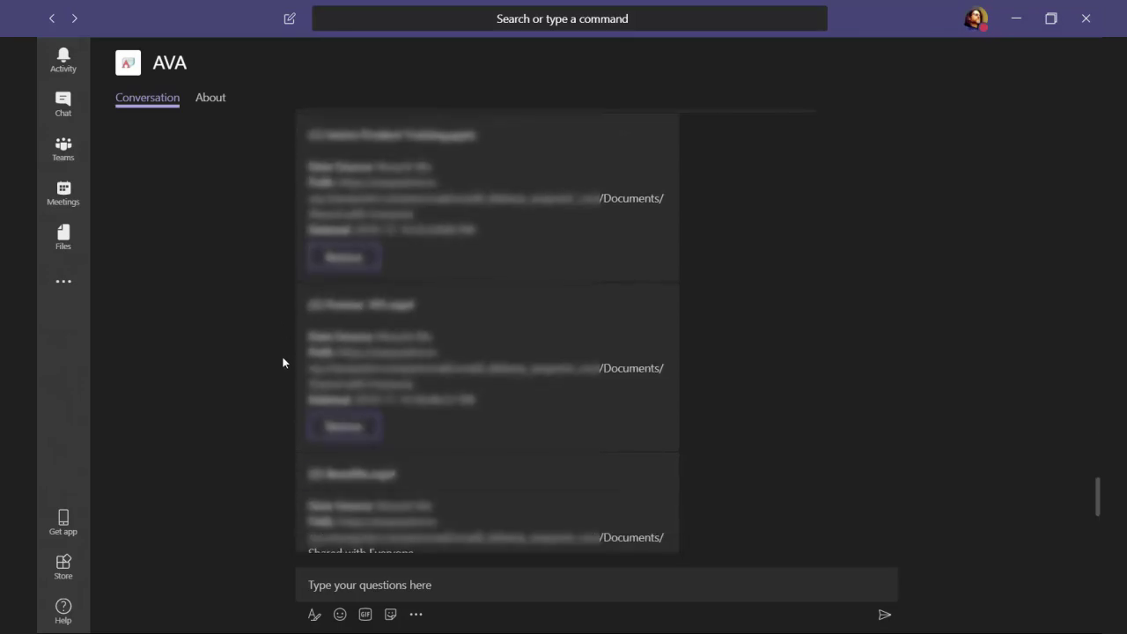
{"action": "scroll", "coordinate": [287, 356], "scroll_direction": "down", "scroll_amount": 4}
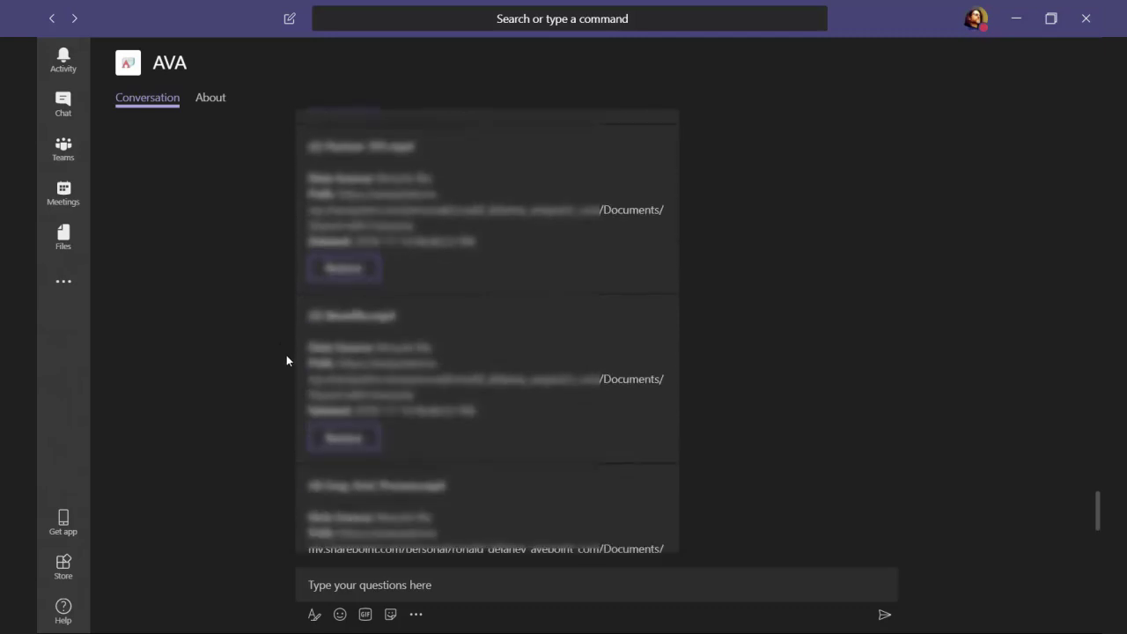
{"action": "scroll", "coordinate": [286, 356], "scroll_direction": "down", "scroll_amount": 2}
{"action": "scroll", "coordinate": [287, 359], "scroll_direction": "down", "scroll_amount": 2}
{"action": "scroll", "coordinate": [287, 359], "scroll_direction": "down", "scroll_amount": 2}
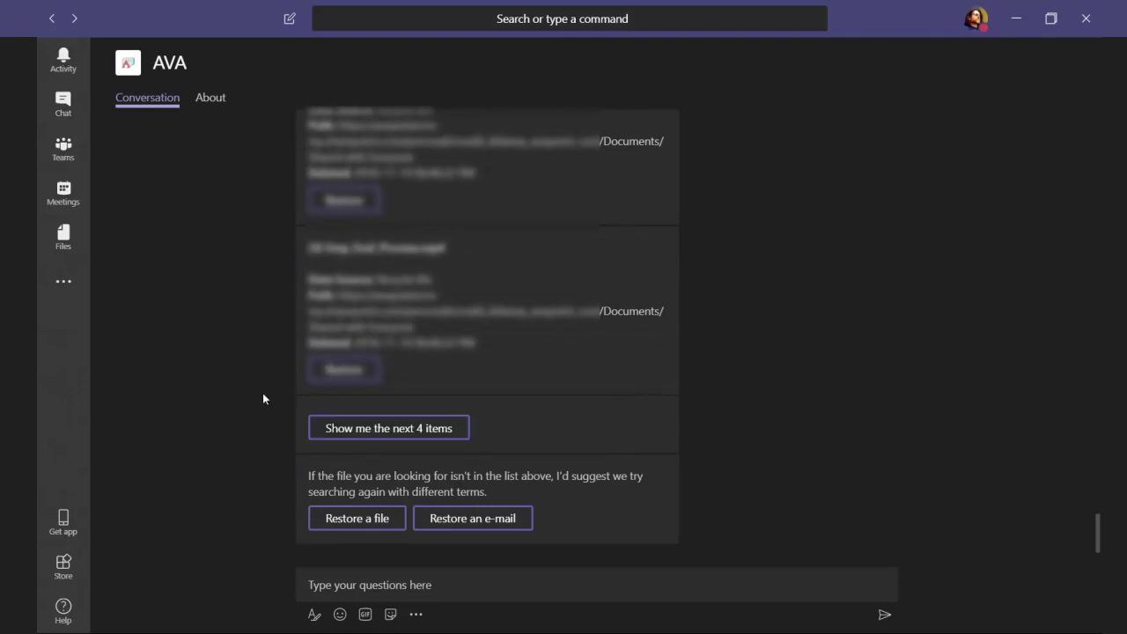
{"action": "scroll", "coordinate": [263, 399], "scroll_direction": "up", "scroll_amount": 3}
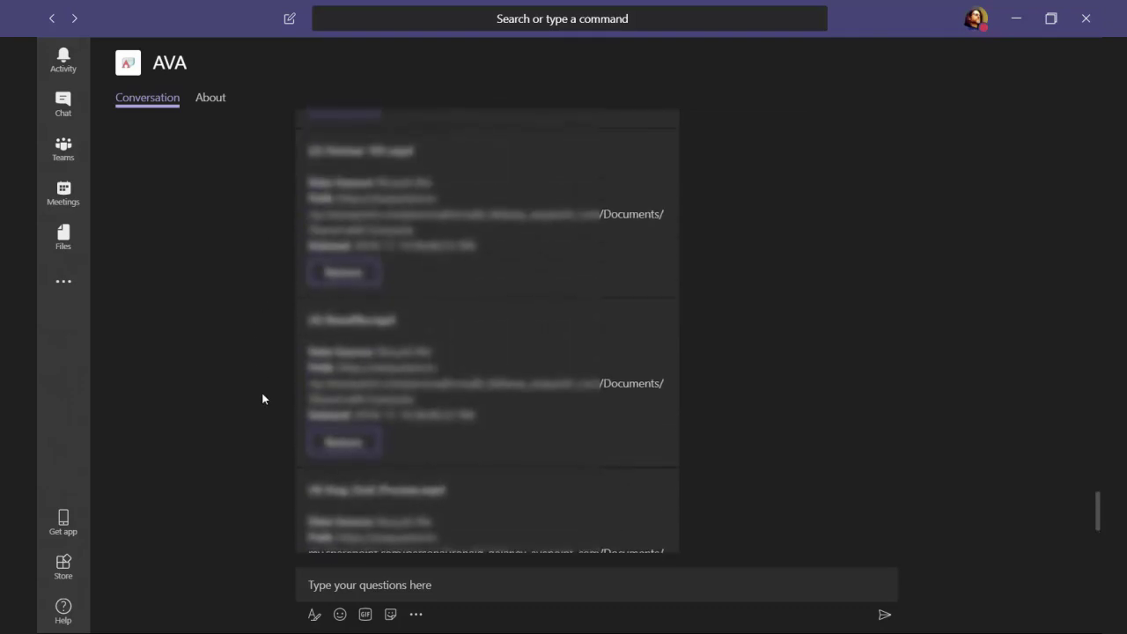
{"action": "scroll", "coordinate": [262, 399], "scroll_direction": "up", "scroll_amount": 3}
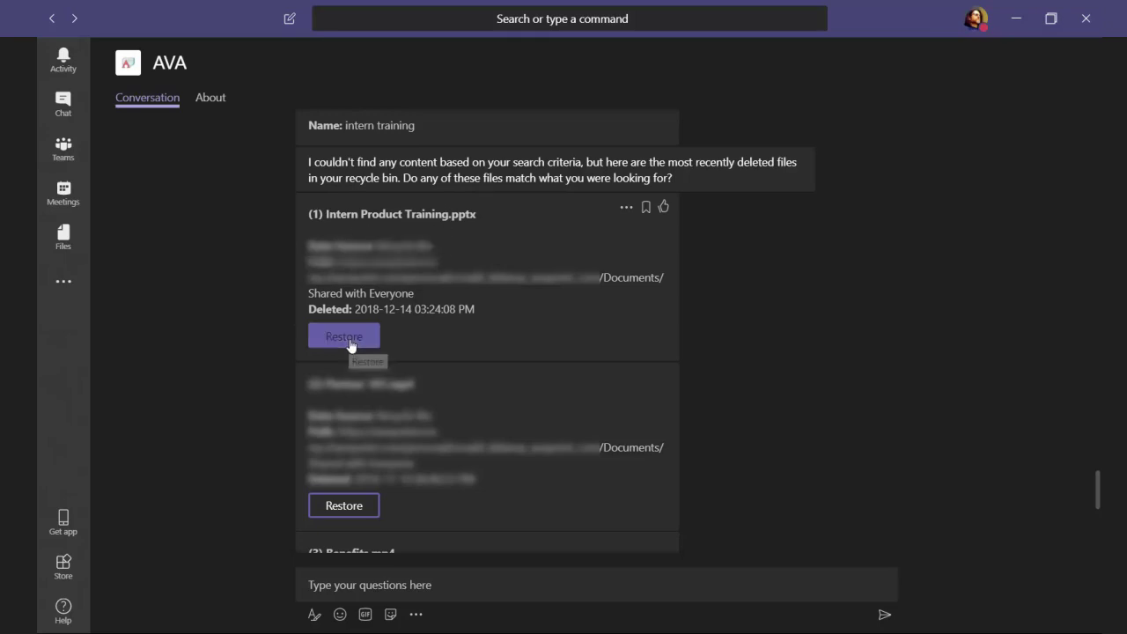
{"action": "left_click", "coordinate": [350, 342]}
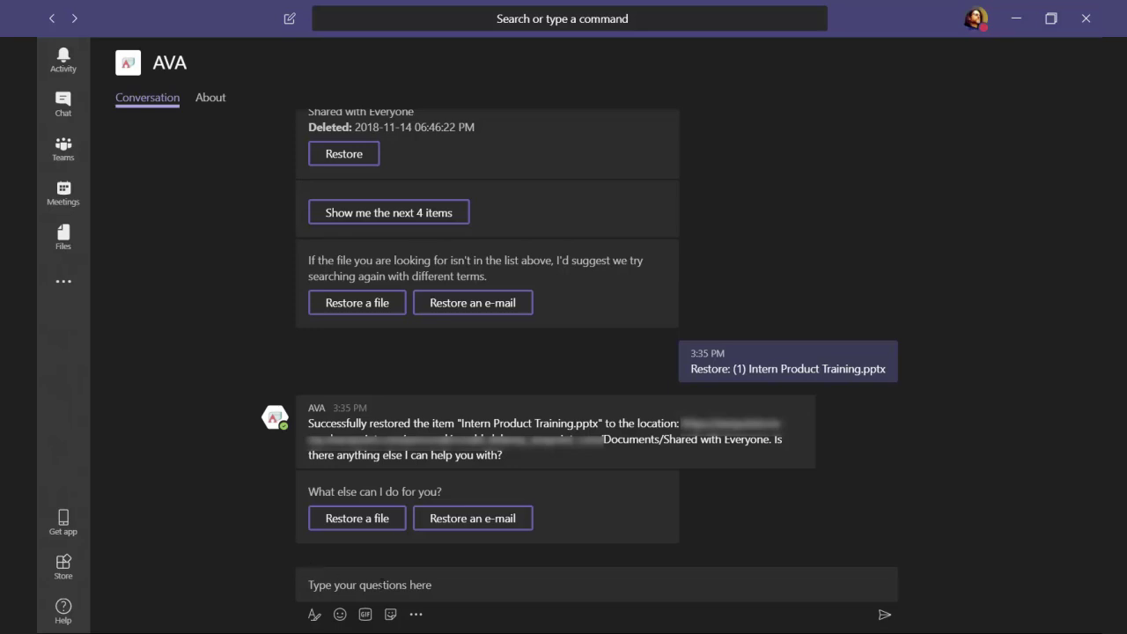
Choose 'Restore an e-mail' on AVA's 'What else can I do for you?' card.
{"action": "left_click", "coordinate": [475, 518]}
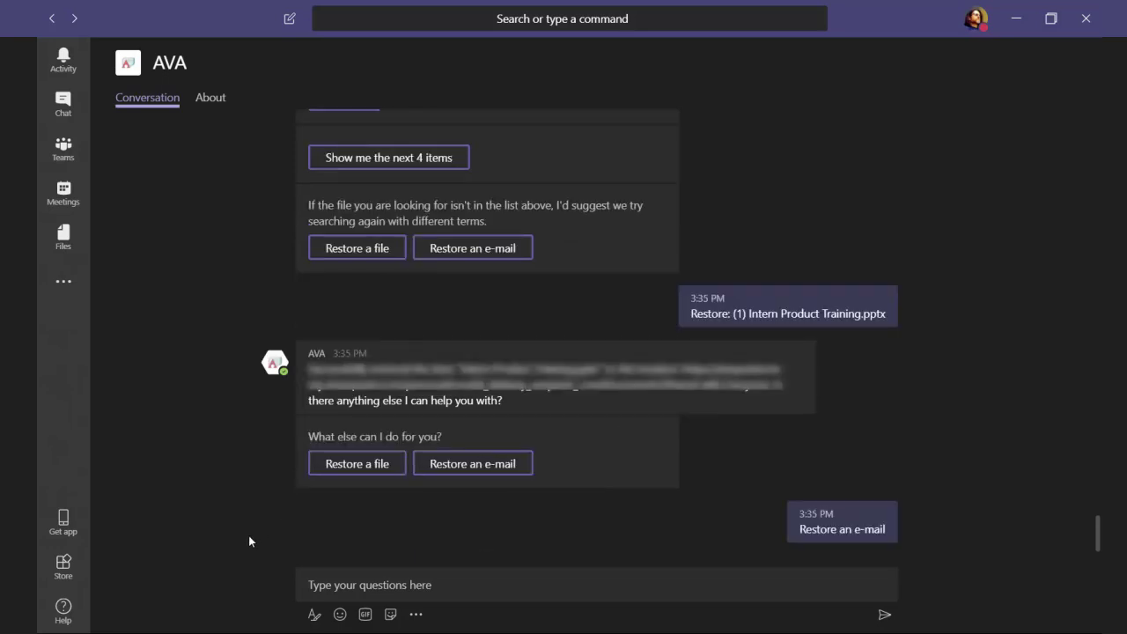